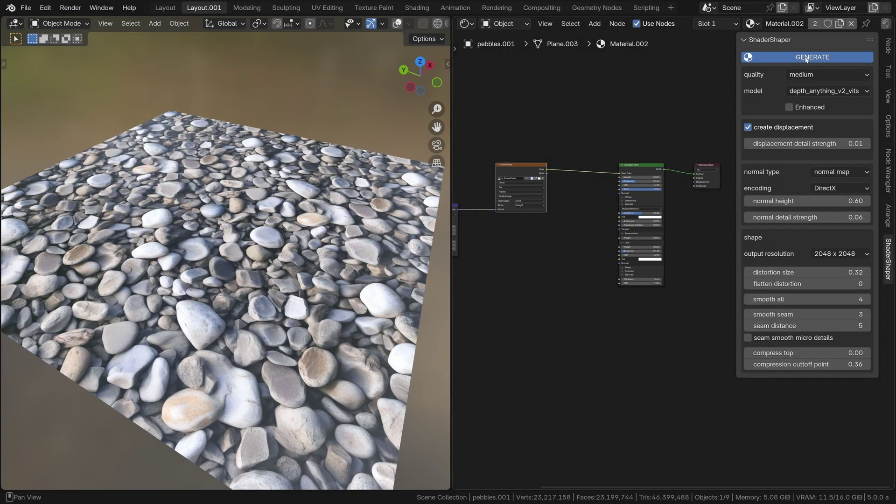
- Generate and finalize the normal and displacement maps for the pebbles material, and raise its texture scale value
{"action": "left_click", "coordinate": [805, 57]}
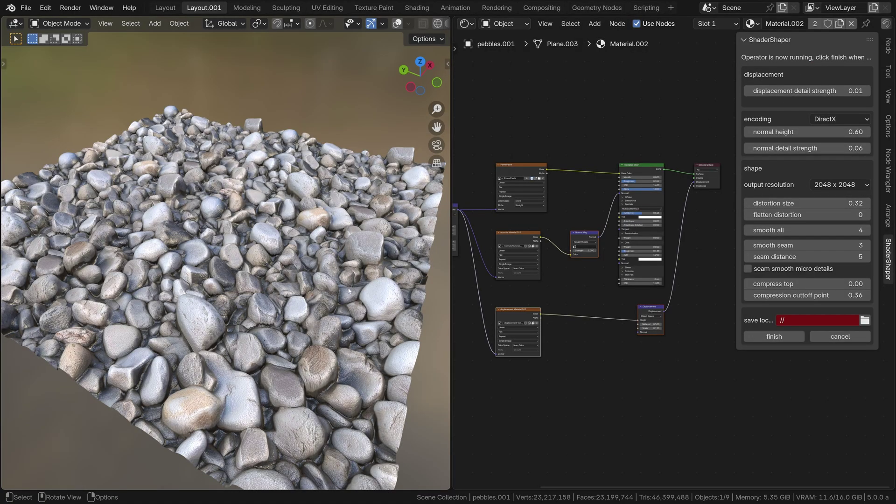
{"action": "middle_click_drag", "start_coordinate": [232, 257], "coordinate": [233, 230]}
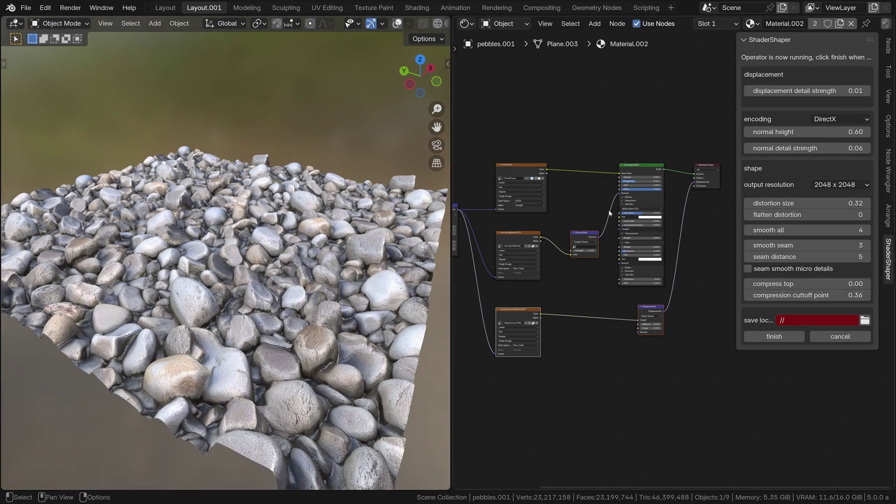
{"action": "mouse_move", "coordinate": [299, 242]}
{"action": "middle_mouse_down"}
{"action": "mouse_move", "coordinate": [213, 294]}
{"action": "mouse_move", "coordinate": [224, 254]}
{"action": "mouse_move", "coordinate": [234, 285]}
{"action": "mouse_move", "coordinate": [326, 244]}
{"action": "mouse_move", "coordinate": [335, 224]}
{"action": "middle_mouse_up"}
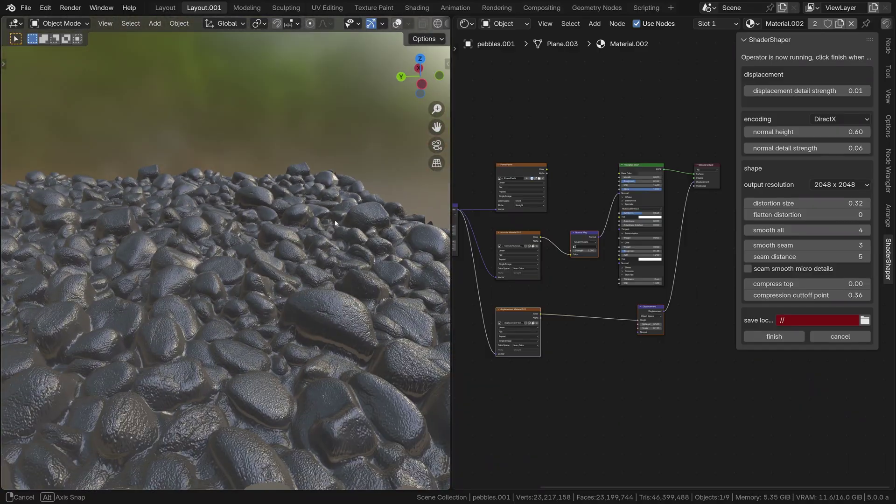
{"action": "left_click", "coordinate": [784, 336]}
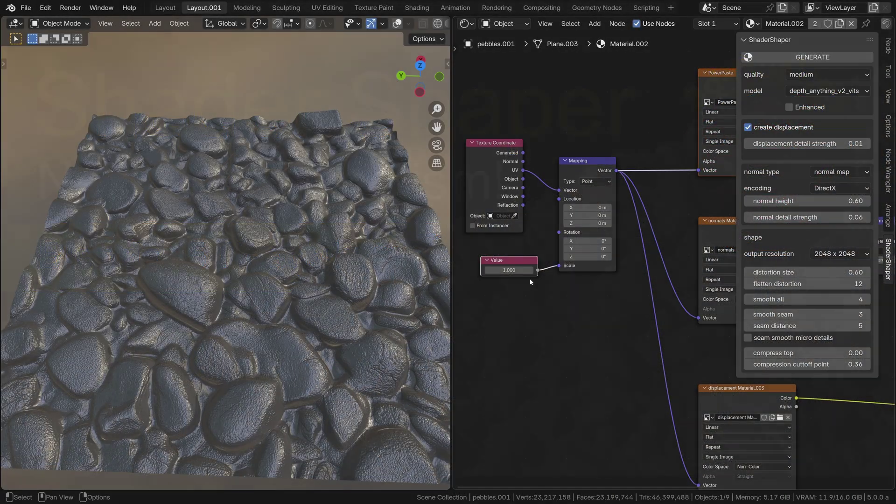
{"action": "left_click_drag", "start_coordinate": [498, 273], "coordinate": [696, 274]}
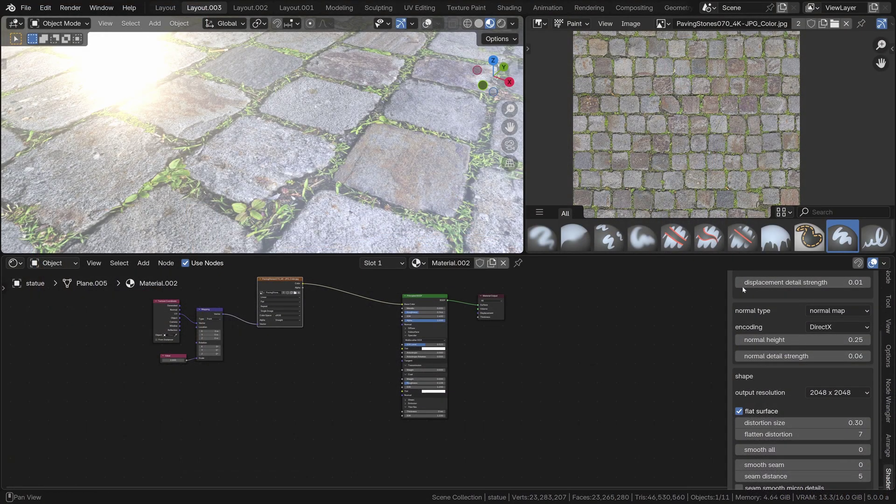
- Generate normal and displacement maps for the paving stones material and lower the Displacement node's scale
{"action": "scroll", "coordinate": [742, 287], "scroll_direction": "up", "scroll_amount": 5}
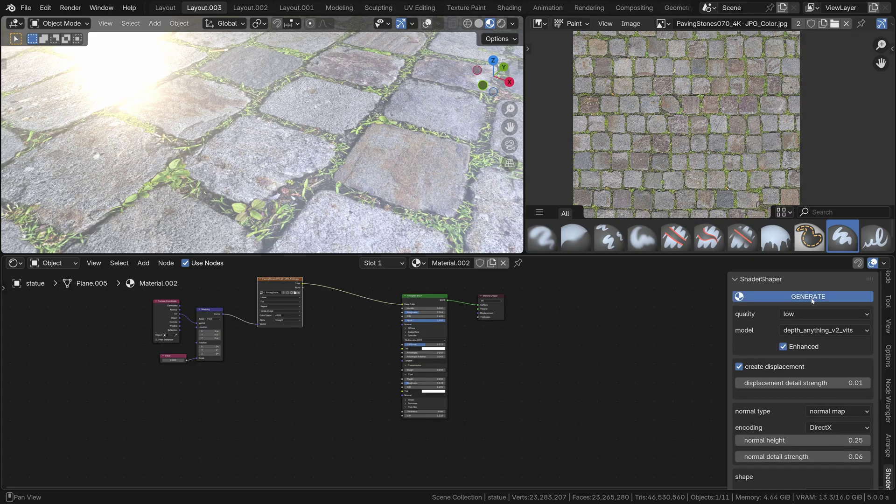
{"action": "left_click", "coordinate": [793, 296]}
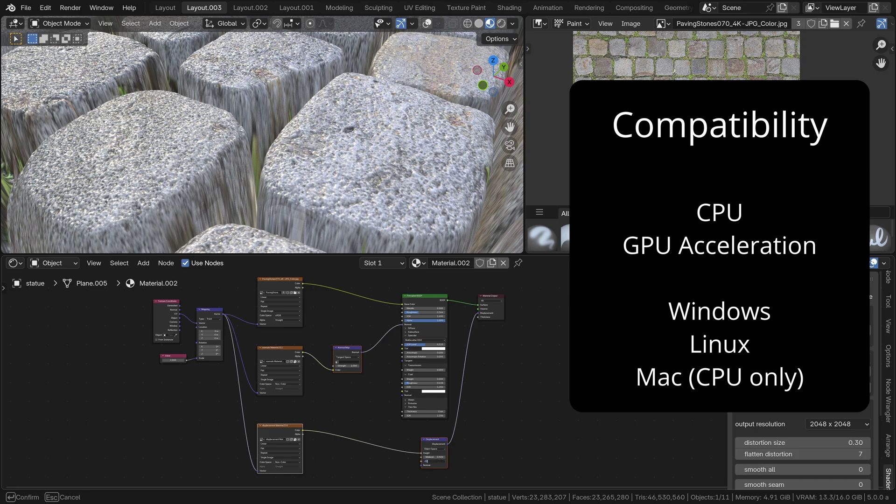
{"action": "key", "text": "Return"}
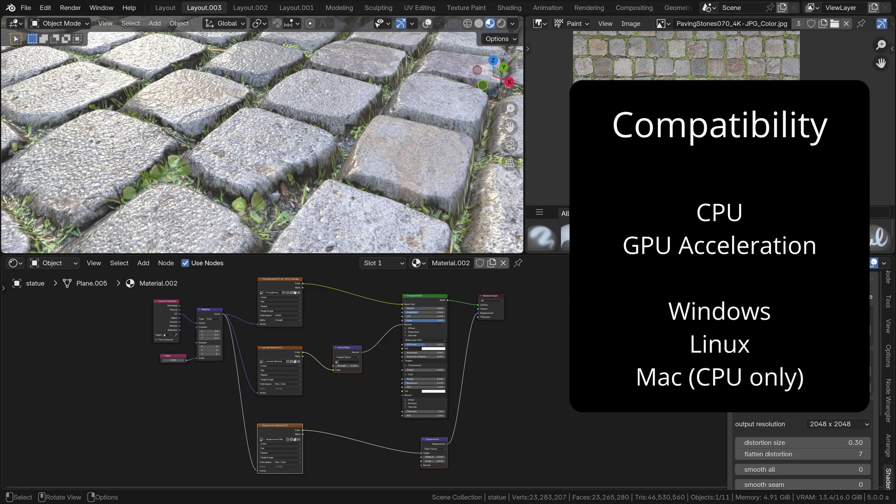
{"action": "scroll", "coordinate": [307, 188], "scroll_direction": "down", "scroll_amount": 8}
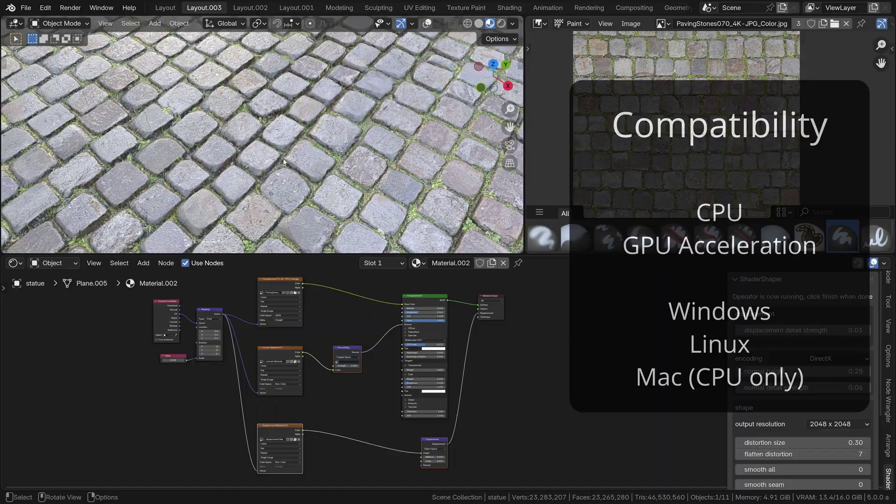
{"action": "middle_click_drag", "start_coordinate": [283, 162], "coordinate": [370, 179]}
{"action": "scroll", "coordinate": [277, 96], "scroll_direction": "up", "scroll_amount": 8}
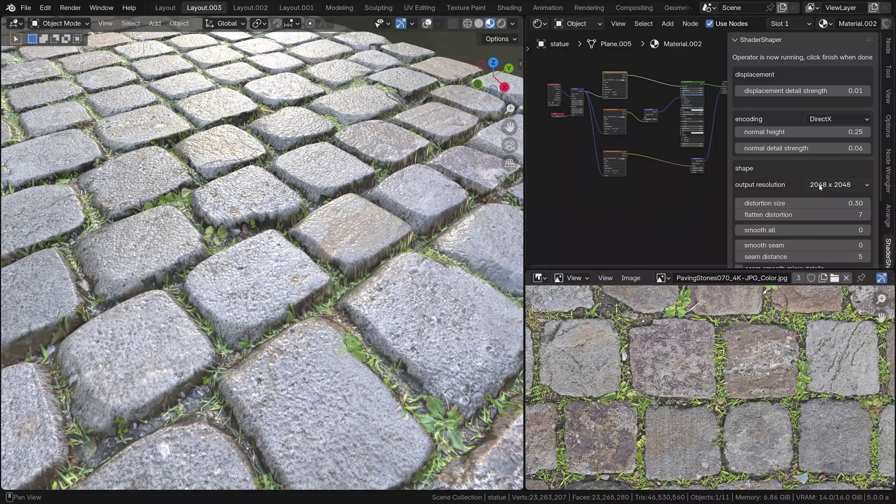
- Switch the paving stone maps' output resolution to 512 x 512 and back to 2048 x 2048
{"action": "left_click", "coordinate": [837, 185]}
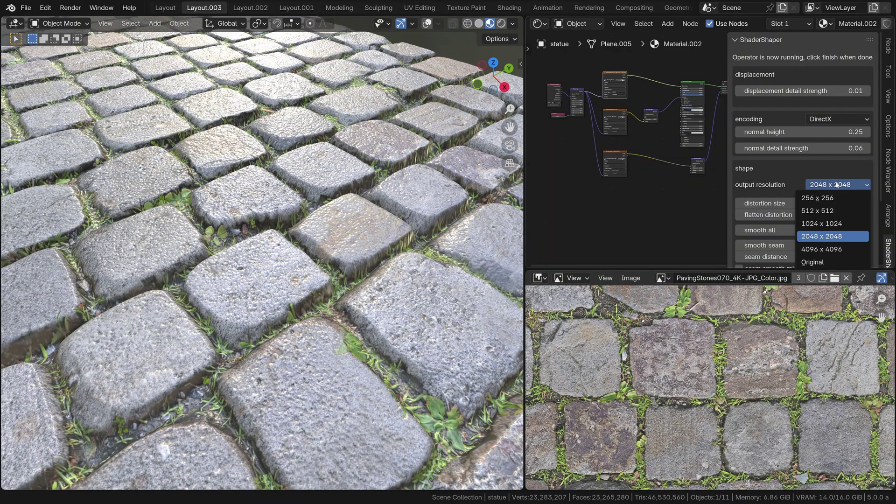
{"action": "left_click", "coordinate": [825, 212]}
{"action": "left_click", "coordinate": [837, 188]}
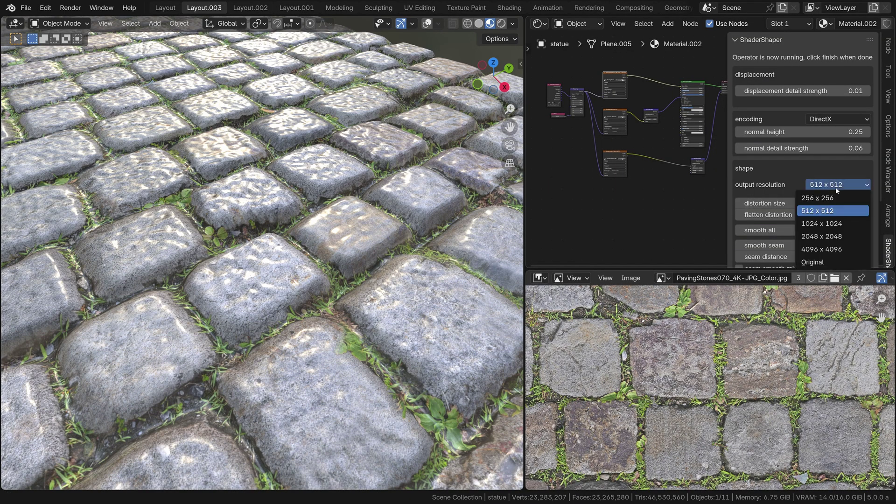
{"action": "left_click", "coordinate": [835, 236]}
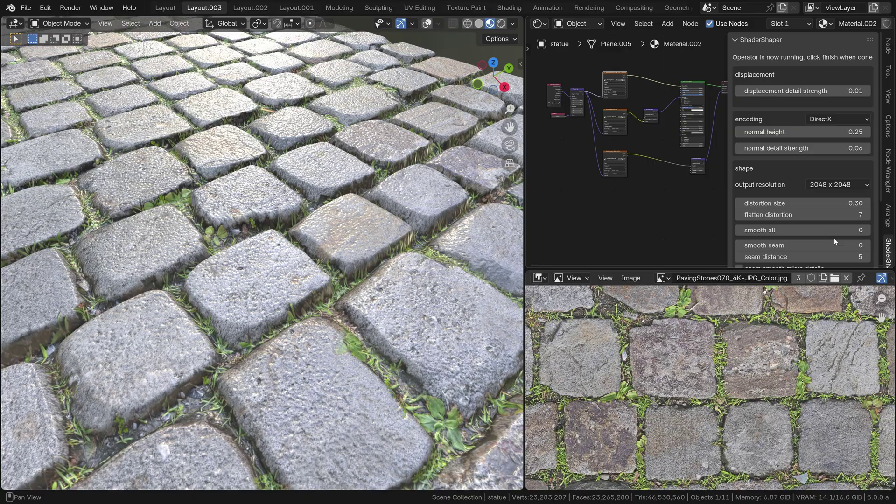
- Display the paving stones' generated normal map and switch the normal encoding away from DirectX
{"action": "left_click", "coordinate": [618, 113]}
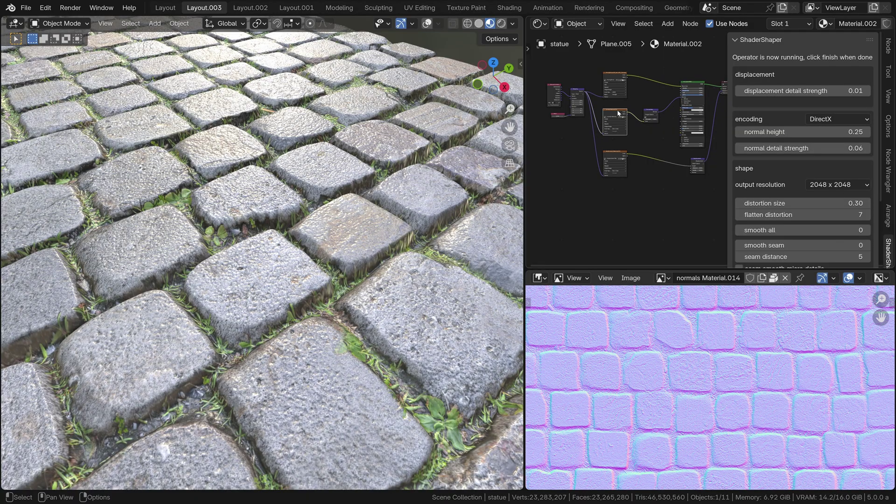
{"action": "left_click", "coordinate": [825, 119]}
{"action": "left_click", "coordinate": [824, 145]}
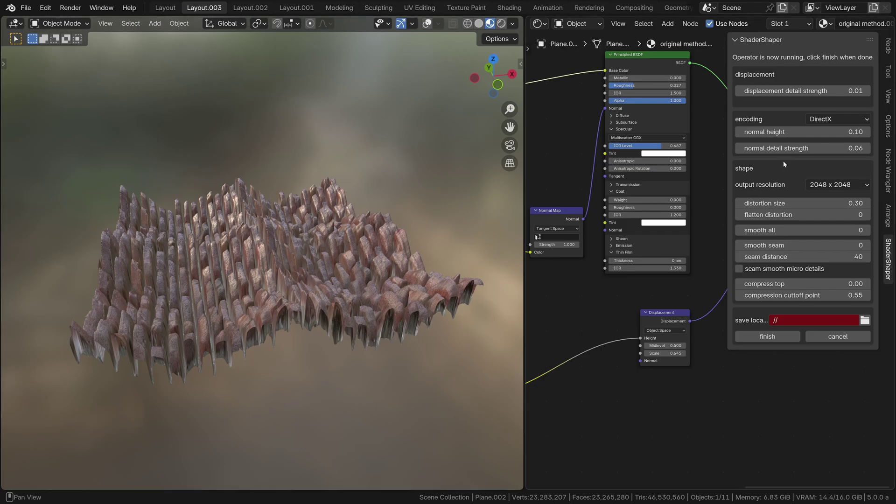
- Set the brick material's flatten distortion to 14, smooth seam to 0 and compress top to 0.97
{"action": "left_click_drag", "start_coordinate": [788, 214], "coordinate": [797, 215]}
{"action": "left_click_drag", "start_coordinate": [789, 247], "coordinate": [705, 250]}
{"action": "left_click_drag", "start_coordinate": [803, 285], "coordinate": [869, 285]}
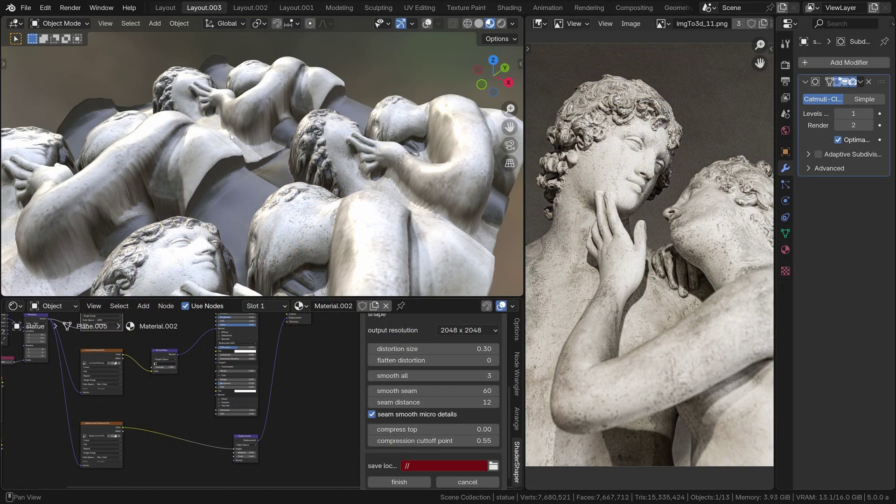
- Adjust the statue material's texture scale in the Value node connected to the Mapping scale
{"action": "middle_click_drag", "start_coordinate": [275, 149], "coordinate": [233, 196]}
{"action": "middle_click_drag", "start_coordinate": [233, 197], "coordinate": [246, 233], "text": "ctrl"}
{"action": "middle_click_drag", "start_coordinate": [33, 403], "coordinate": [276, 366]}
{"action": "scroll", "coordinate": [247, 327], "scroll_direction": "up", "scroll_amount": 8}
{"action": "middle_click_drag", "start_coordinate": [247, 327], "coordinate": [238, 389]}
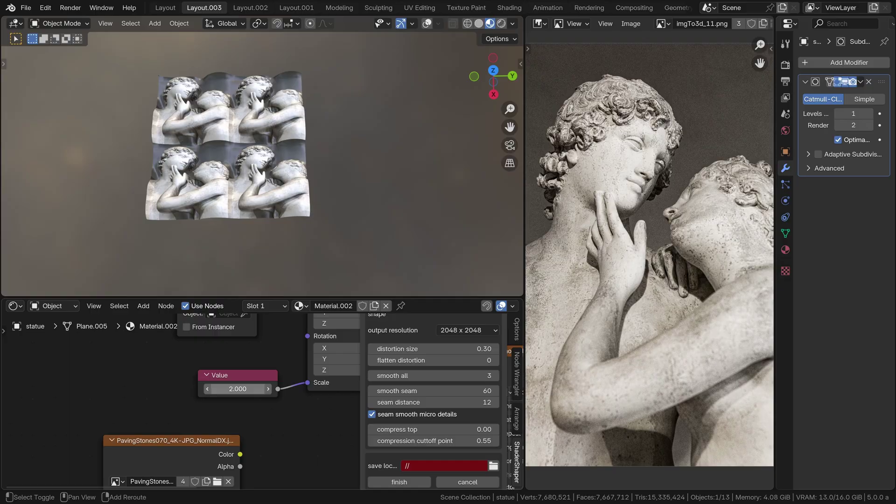
{"action": "mouse_move", "coordinate": [238, 390]}
{"action": "left_mouse_down"}
{"action": "mouse_move", "coordinate": [327, 390]}
{"action": "mouse_move", "coordinate": [236, 390]}
{"action": "left_mouse_up"}
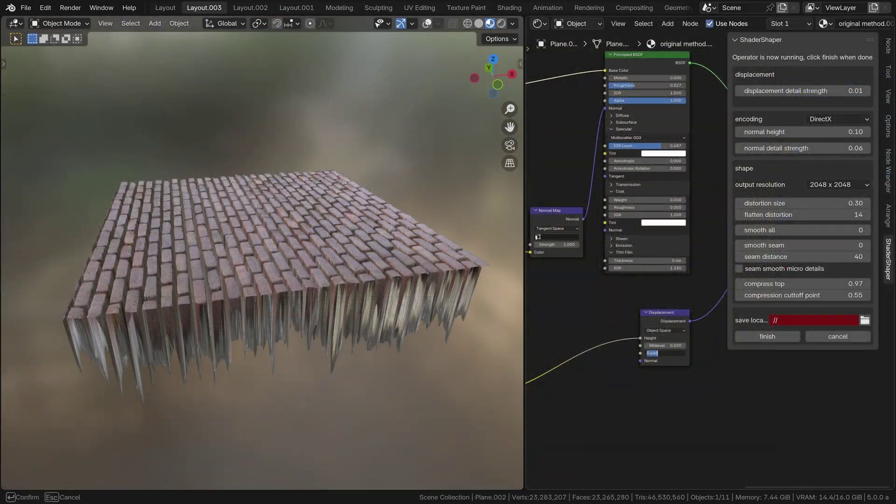
- Set the brick material's displacement scale to 0.020
{"action": "scroll", "coordinate": [292, 286], "scroll_direction": "up", "scroll_amount": 9}
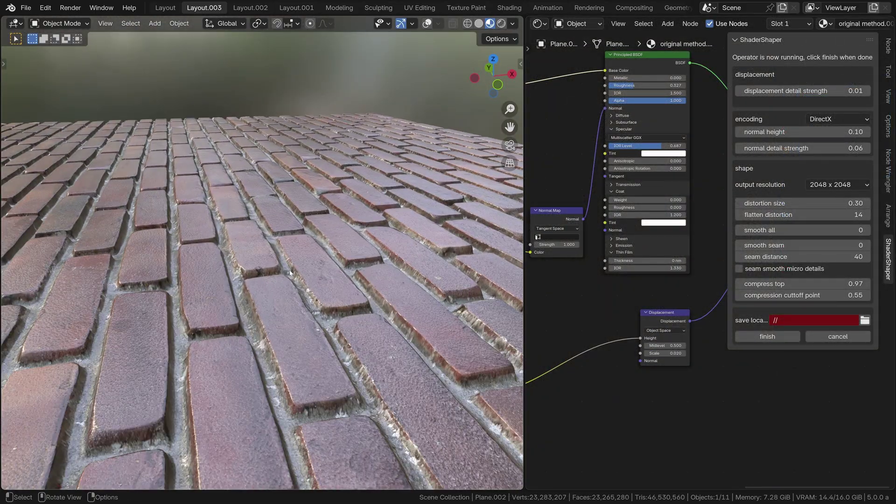
{"action": "middle_click_drag", "start_coordinate": [293, 286], "coordinate": [305, 348]}
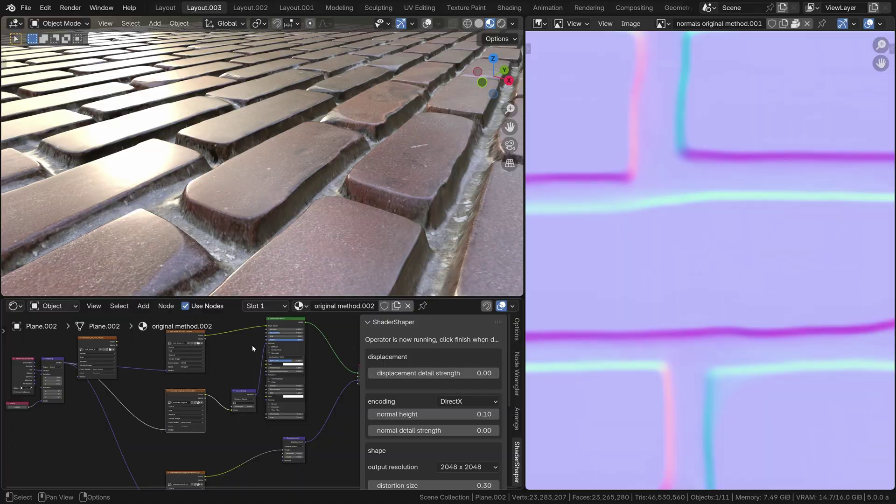
- Set the normal detail strength of the brick material to 0.16
{"action": "left_click", "coordinate": [460, 436]}
{"action": "type", "text": "0.16"}
{"action": "key", "text": "Return"}
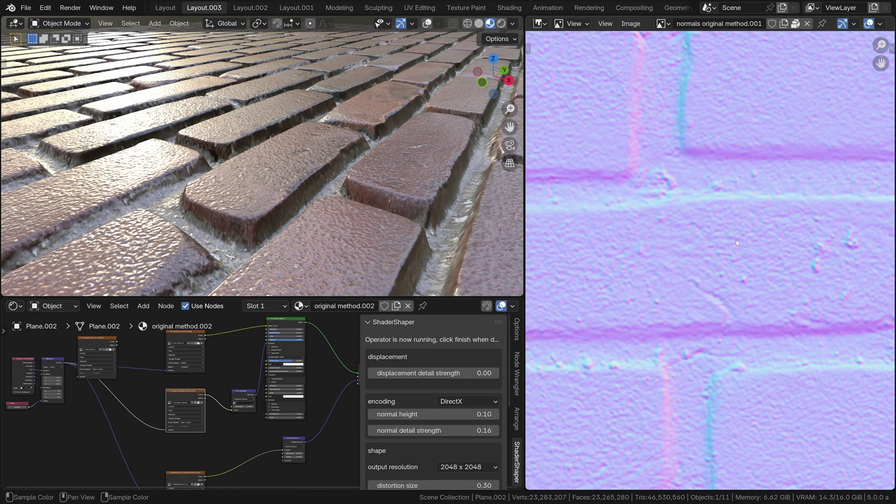
- Display the brick material's generated displacement map in the image editor for inspection
{"action": "middle_click_drag", "start_coordinate": [178, 450], "coordinate": [178, 388]}
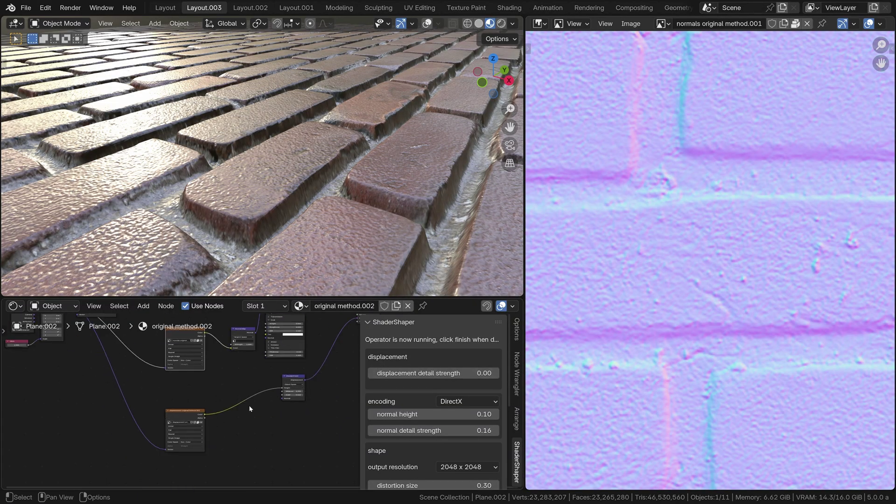
{"action": "left_click", "coordinate": [185, 420]}
{"action": "middle_click_drag", "start_coordinate": [322, 248], "coordinate": [339, 223]}
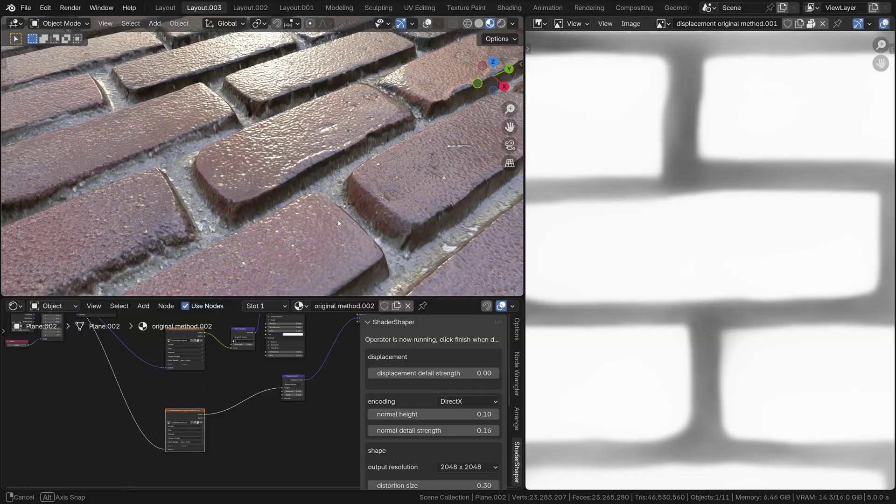
- Set the Coat weight in the brick material's Principled BSDF to 0
{"action": "scroll", "coordinate": [289, 336], "scroll_direction": "up", "scroll_amount": 7}
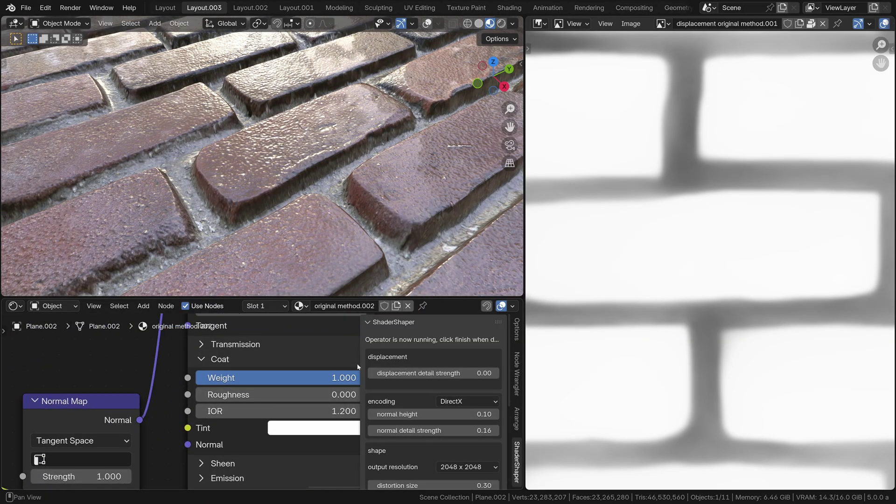
{"action": "middle_click_drag", "start_coordinate": [236, 224], "coordinate": [242, 194]}
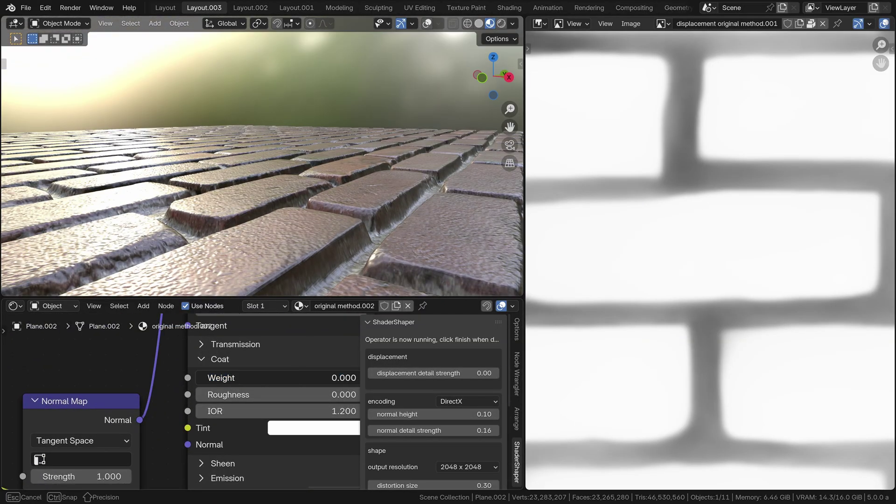
{"action": "middle_click_drag", "start_coordinate": [446, 254], "coordinate": [438, 231]}
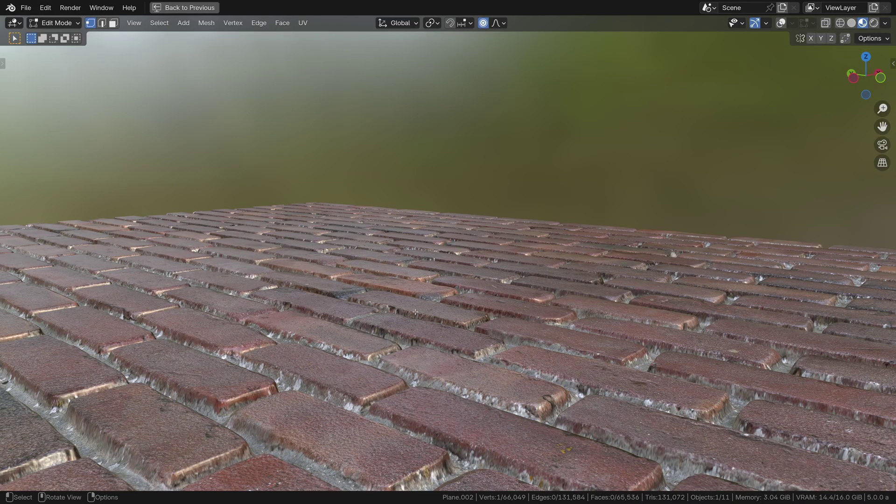
- Pull the middle of the brick plane up into a hill about 0.5 m high using smooth proportional editing with a radius of about 0.68 m
{"action": "middle_click_drag", "start_coordinate": [363, 388], "coordinate": [387, 282]}
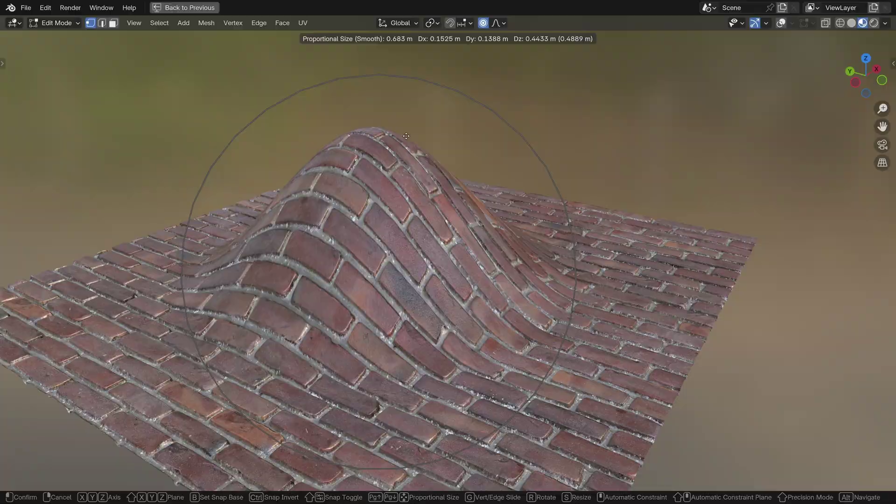
{"action": "left_click", "coordinate": [367, 149]}
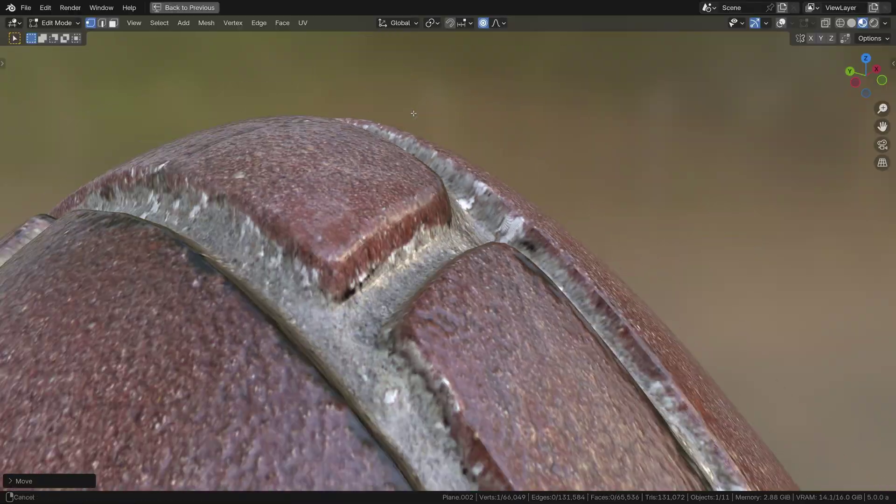
{"action": "middle_click_drag", "start_coordinate": [345, 158], "coordinate": [310, 163]}
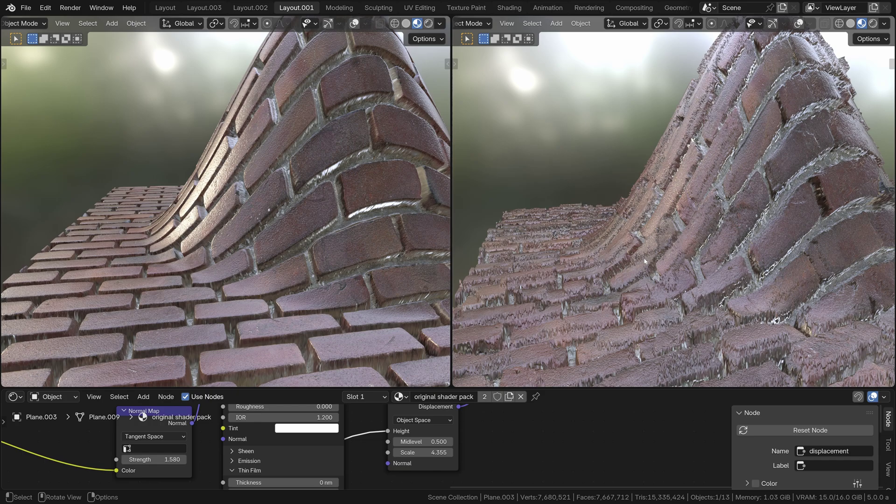
- Raise the displacement scale of the original method.002 material on the curved brick surface to 0.610
{"action": "middle_click_drag", "start_coordinate": [644, 261], "coordinate": [572, 248]}
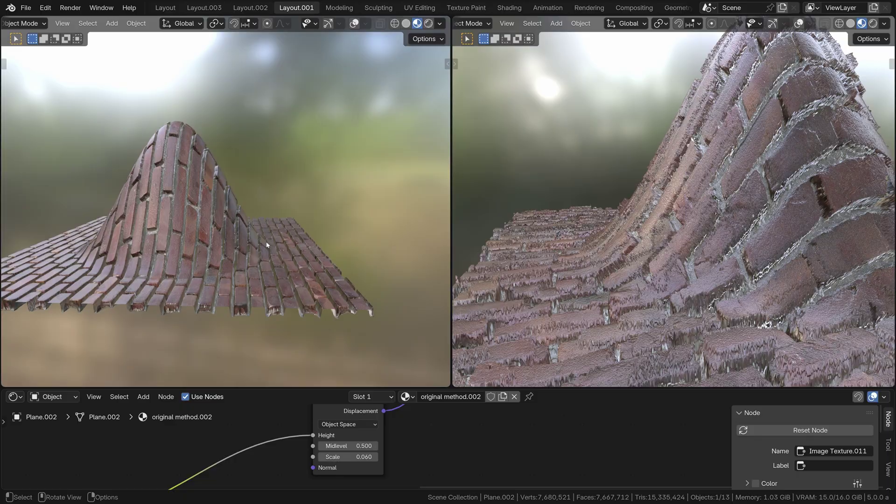
{"action": "left_click_drag", "start_coordinate": [338, 457], "coordinate": [382, 457]}
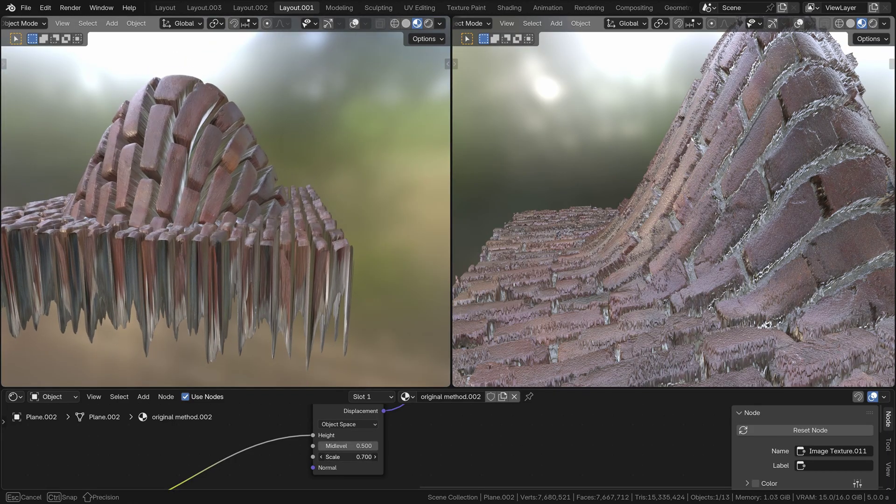
{"action": "middle_click_drag", "start_coordinate": [245, 205], "coordinate": [276, 252]}
{"action": "middle_click_drag", "start_coordinate": [276, 252], "coordinate": [303, 307], "text": "ctrl"}
{"action": "middle_click_drag", "start_coordinate": [364, 322], "coordinate": [364, 259], "text": "ctrl"}
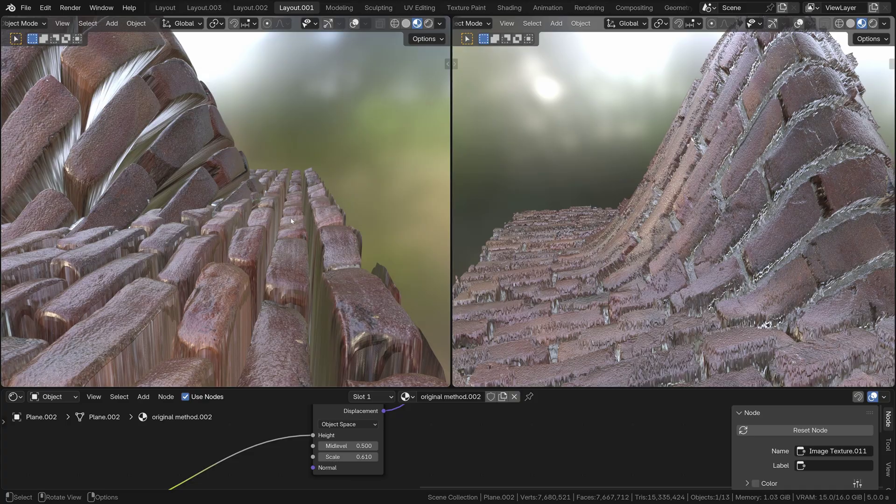
{"action": "middle_click_drag", "start_coordinate": [287, 224], "coordinate": [211, 269], "text": "ctrl"}
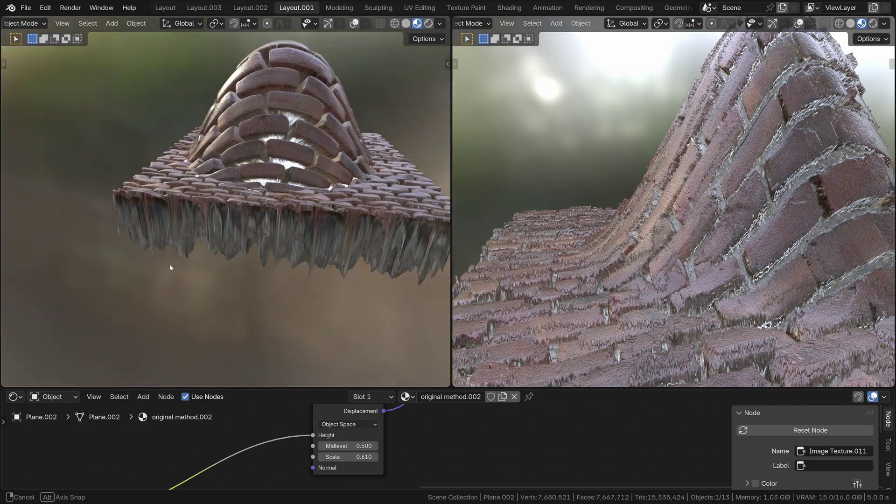
{"action": "middle_click_drag", "start_coordinate": [170, 268], "coordinate": [280, 88]}
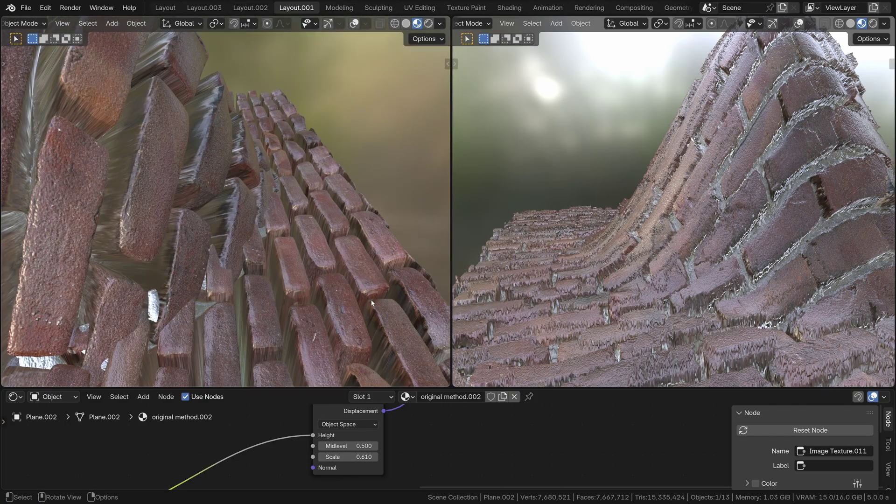
{"action": "middle_click_drag", "start_coordinate": [371, 303], "coordinate": [361, 220]}
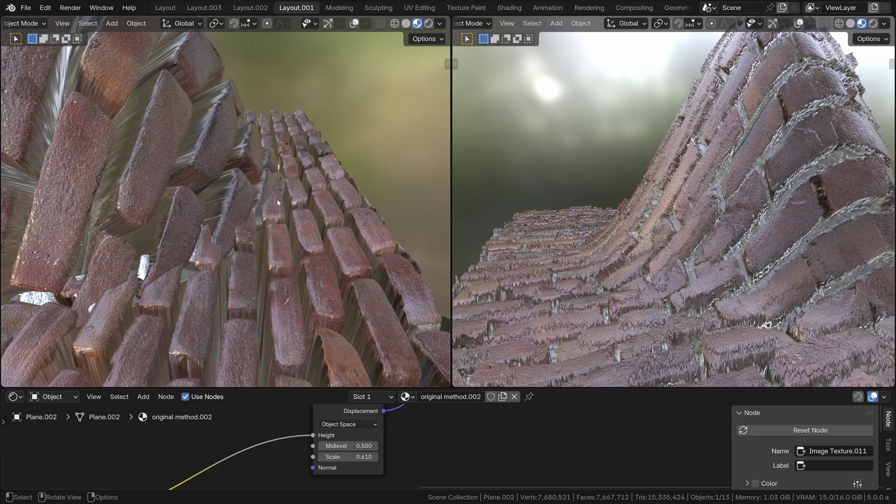
- Select the curved brick plane with the original shader pack material and set its displacement scale to 15.775
{"action": "middle_click_drag", "start_coordinate": [254, 147], "coordinate": [335, 267], "text": "ctrl"}
{"action": "middle_click_drag", "start_coordinate": [766, 324], "coordinate": [663, 275]}
{"action": "left_click", "coordinate": [654, 275]}
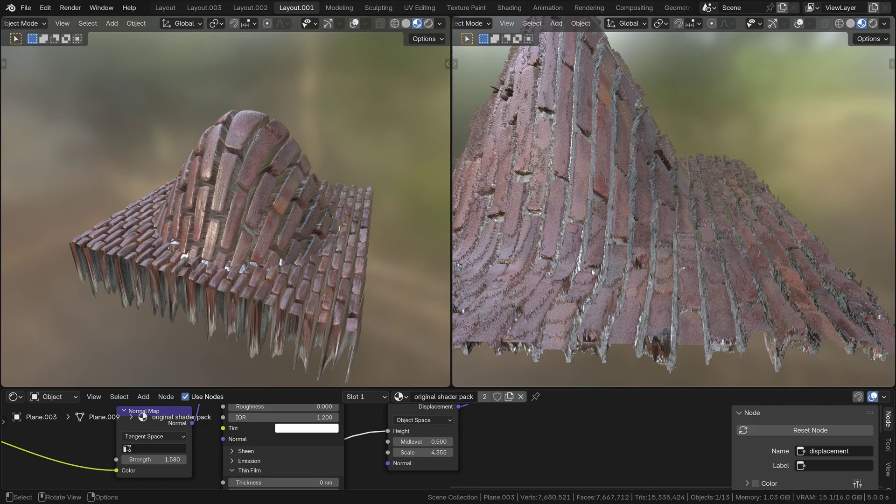
{"action": "scroll", "coordinate": [438, 450], "scroll_direction": "up", "scroll_amount": 1}
{"action": "left_click", "coordinate": [408, 456]}
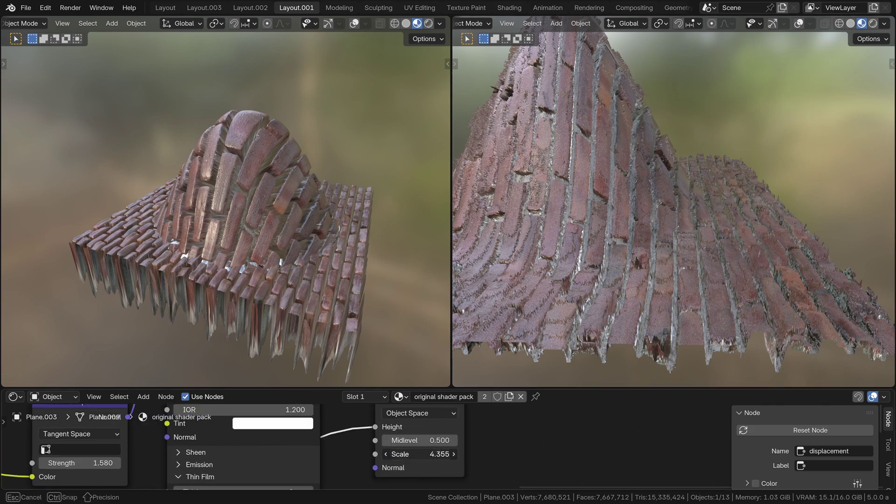
{"action": "key", "text": "Return"}
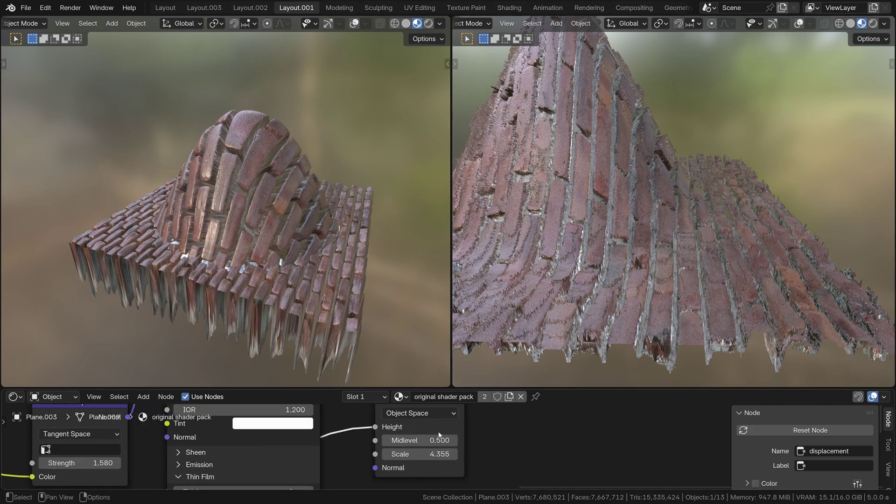
{"action": "left_click_drag", "start_coordinate": [421, 456], "coordinate": [486, 454]}
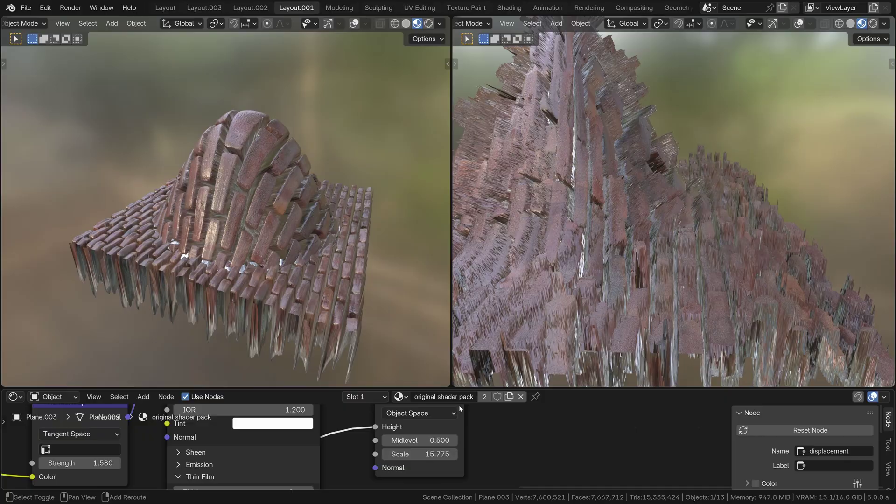
- Raise the original shader pack material's displacement scale to 22.045 and compare the two curved brick surfaces
{"action": "middle_click_drag", "start_coordinate": [606, 207], "coordinate": [606, 246], "text": "shift"}
{"action": "middle_click_drag", "start_coordinate": [606, 245], "coordinate": [585, 231]}
{"action": "middle_click_drag", "start_coordinate": [341, 285], "coordinate": [369, 234]}
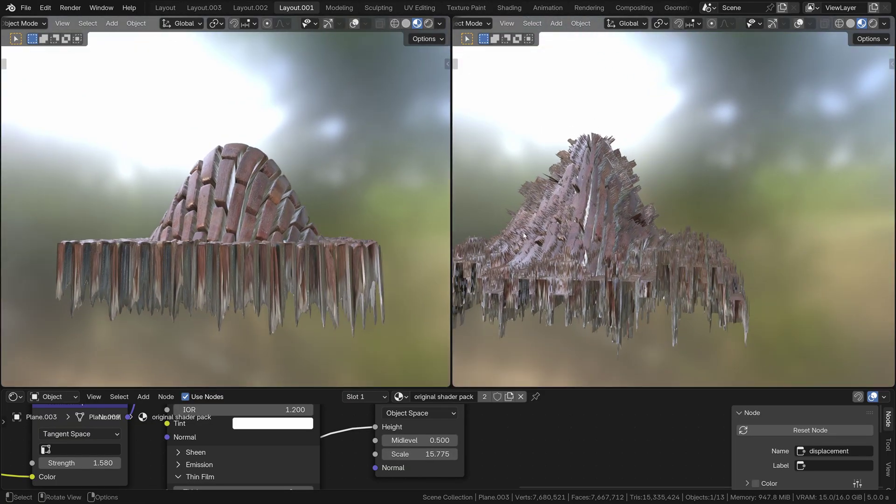
{"action": "middle_click_drag", "start_coordinate": [607, 224], "coordinate": [629, 322]}
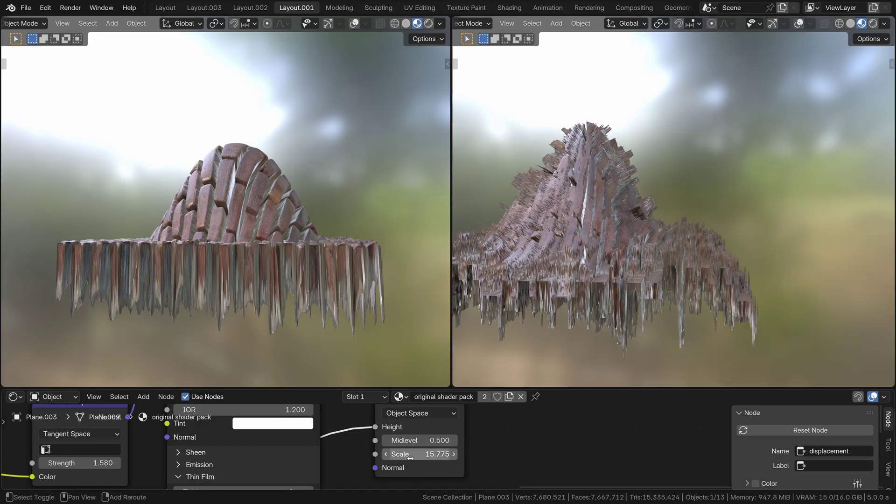
{"action": "left_click_drag", "start_coordinate": [418, 455], "coordinate": [438, 454]}
{"action": "middle_click_drag", "start_coordinate": [596, 216], "coordinate": [854, 128]}
{"action": "middle_click_drag", "start_coordinate": [196, 163], "coordinate": [148, 190]}
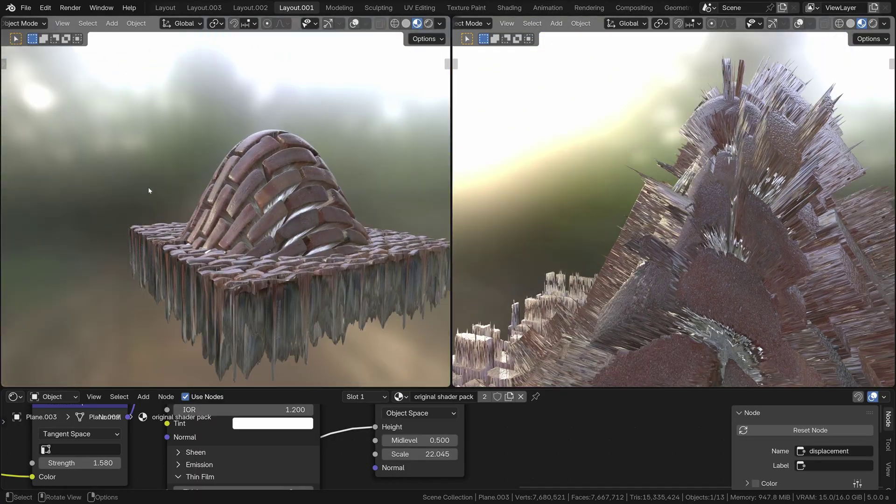
{"action": "middle_click_drag", "start_coordinate": [280, 210], "coordinate": [303, 238], "text": "ctrl"}
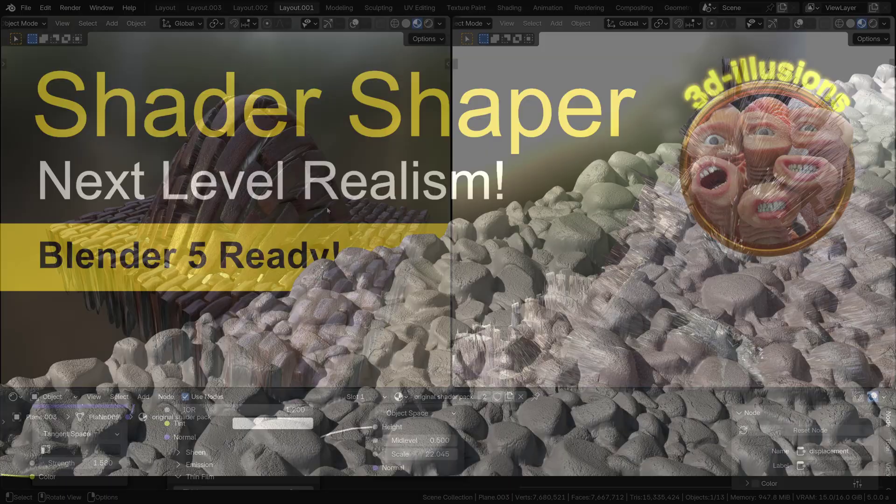